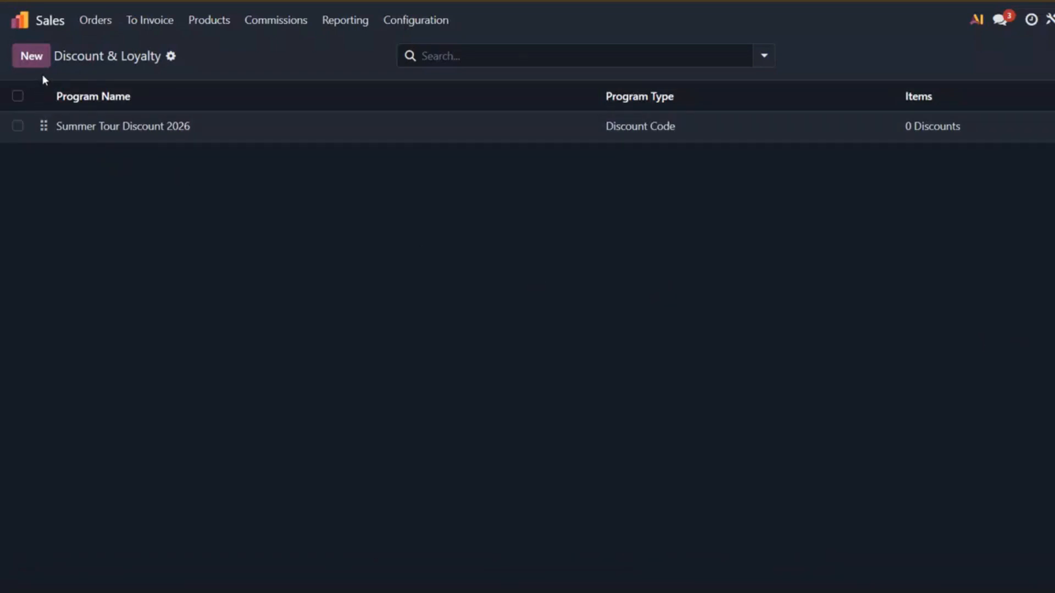
# Step: Create a new discount and loyalty program named "Loyalty Program"
pyautogui.click(200, 28)
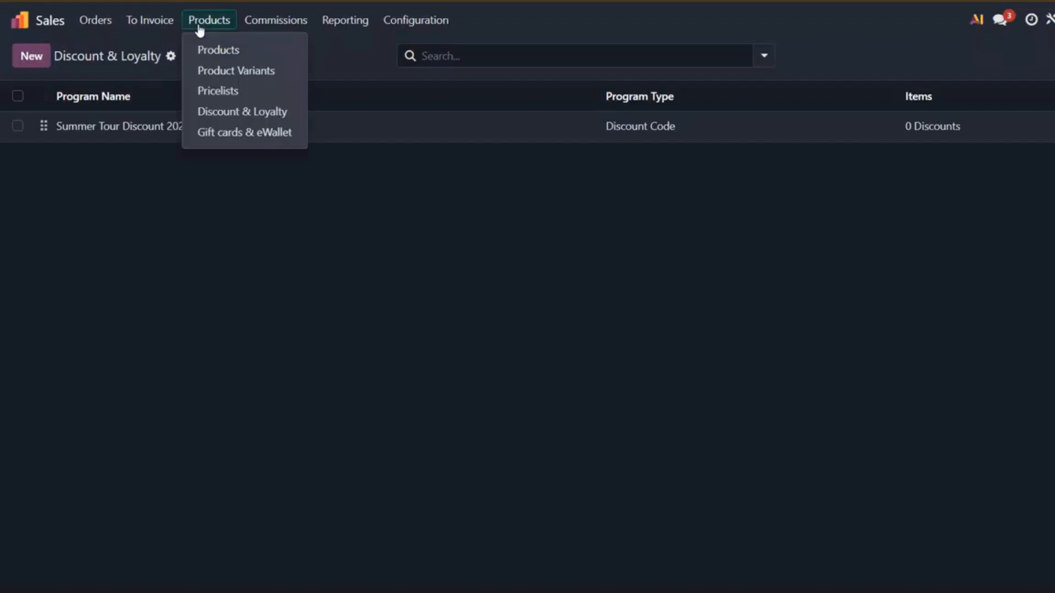
pyautogui.click(211, 115)
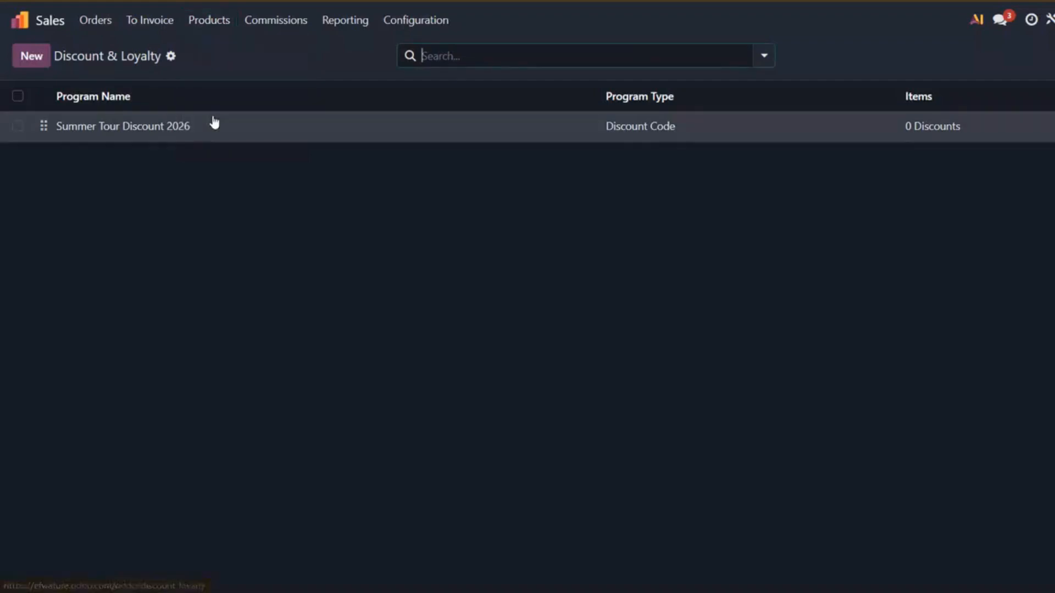
pyautogui.click(21, 62)
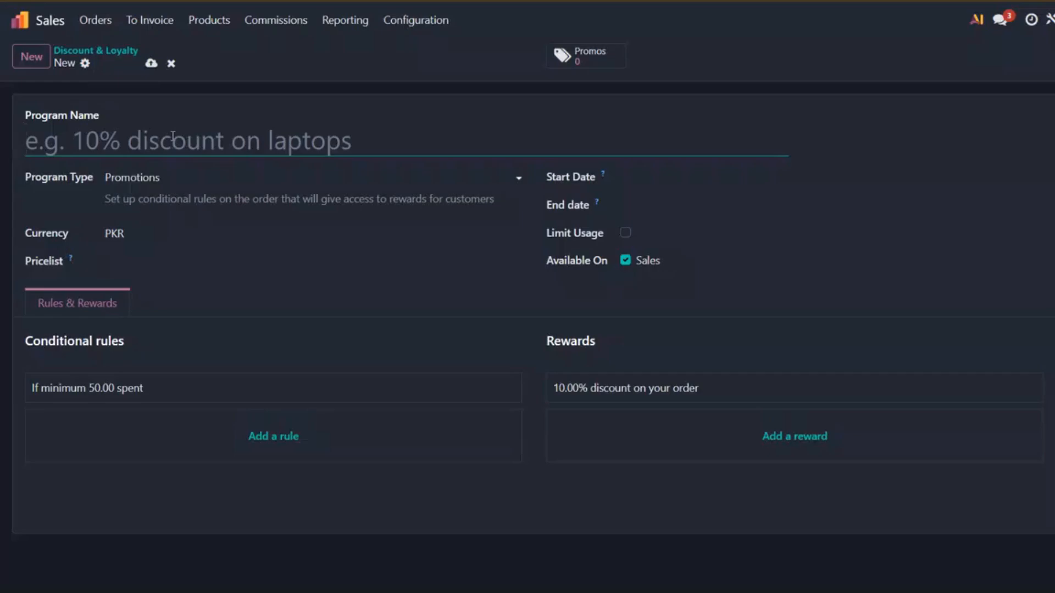
pyautogui.write('Loyal')
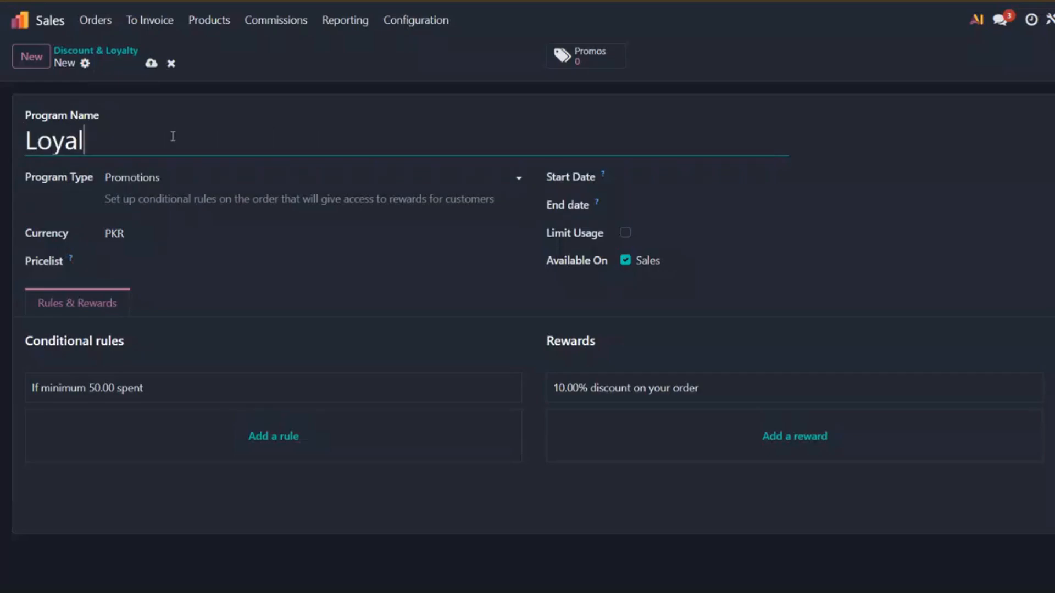
pyautogui.write('ty program')
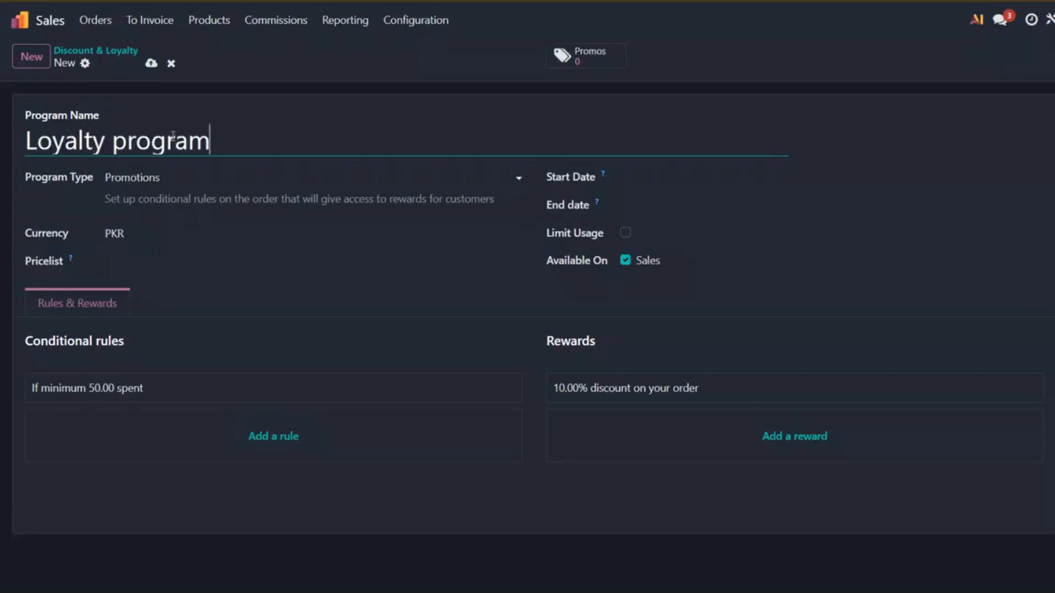
pyautogui.click(128, 141)
pyautogui.write('\\')
pyautogui.press('BackSpace')
pyautogui.press('BackSpace')
pyautogui.write('P')
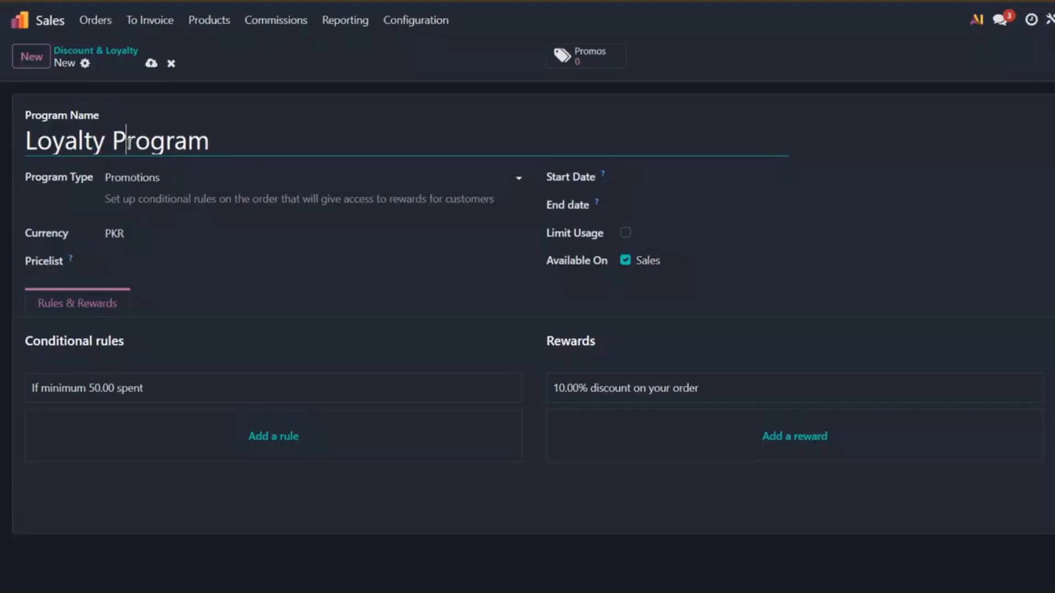
# Step: Set the program type to Loyalty Cards and assign the Default (PKR) pricelist
pyautogui.click(144, 177)
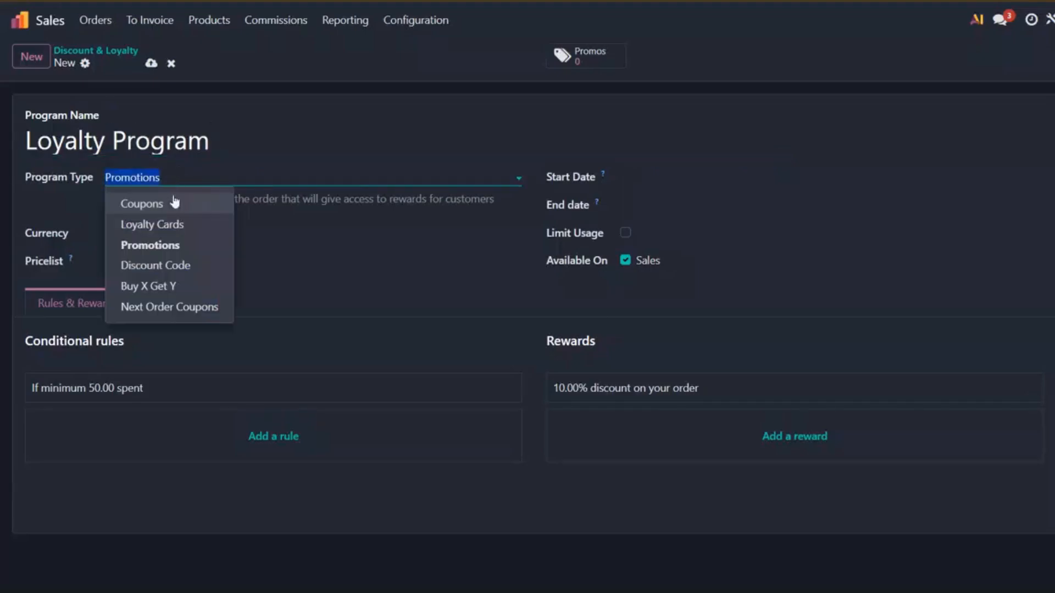
pyautogui.click(161, 225)
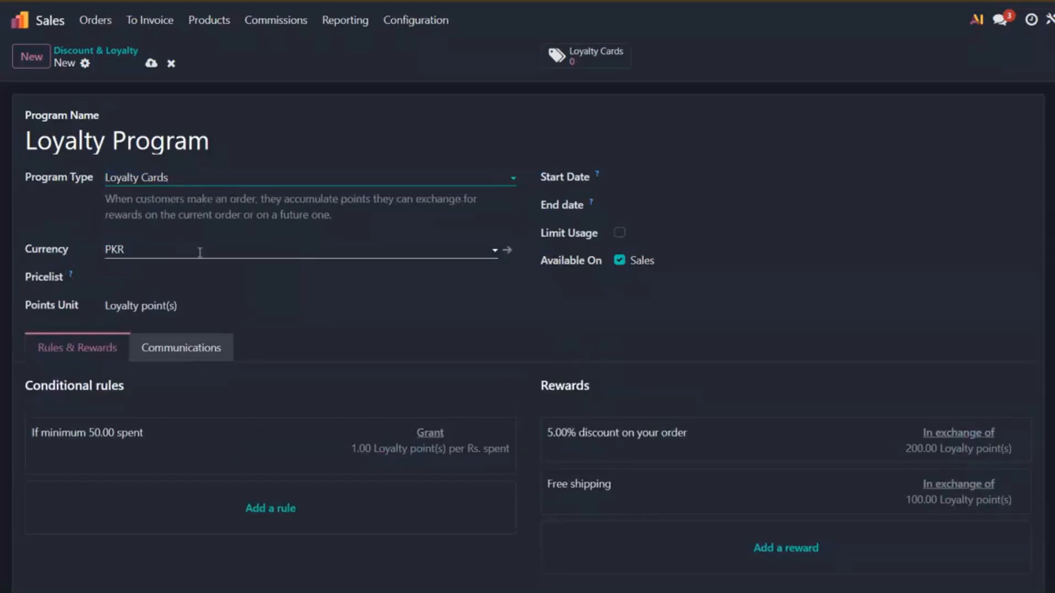
pyautogui.click(182, 273)
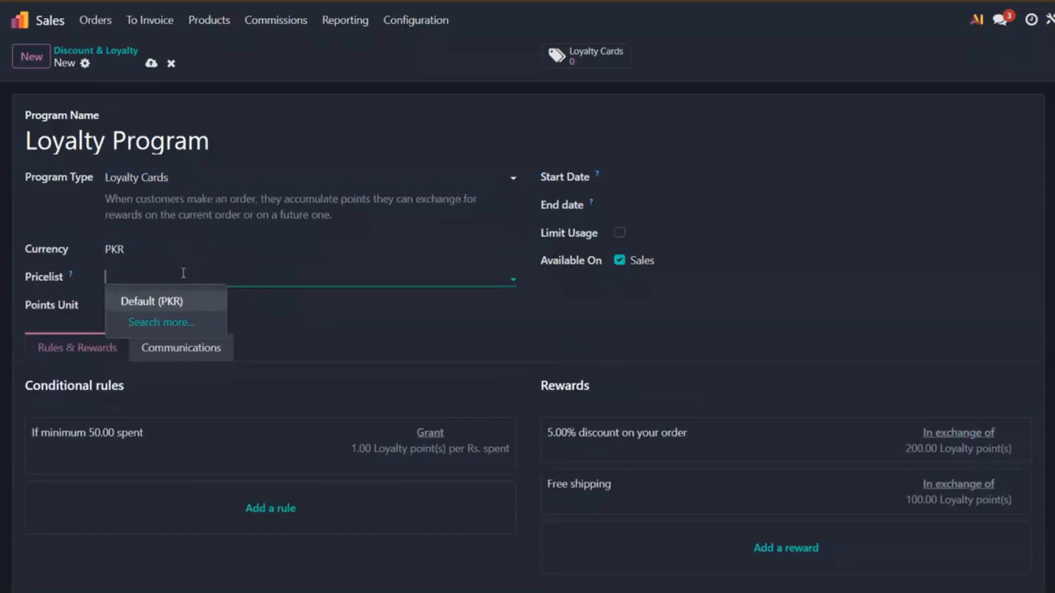
pyautogui.click(175, 299)
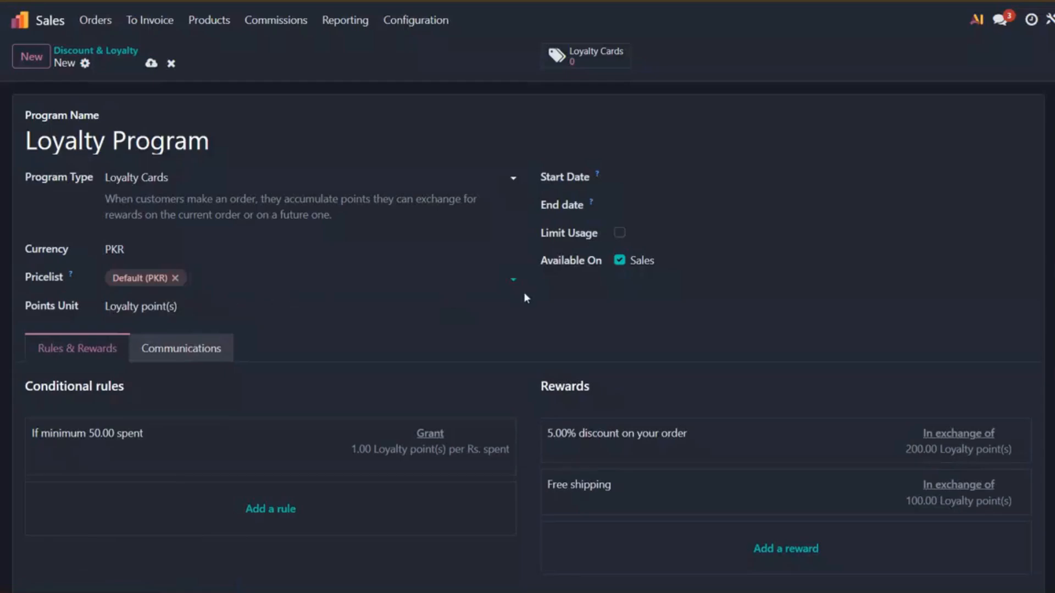
# Step: Set the program's validity from June 1 to August 31, 2026
pyautogui.click(666, 179)
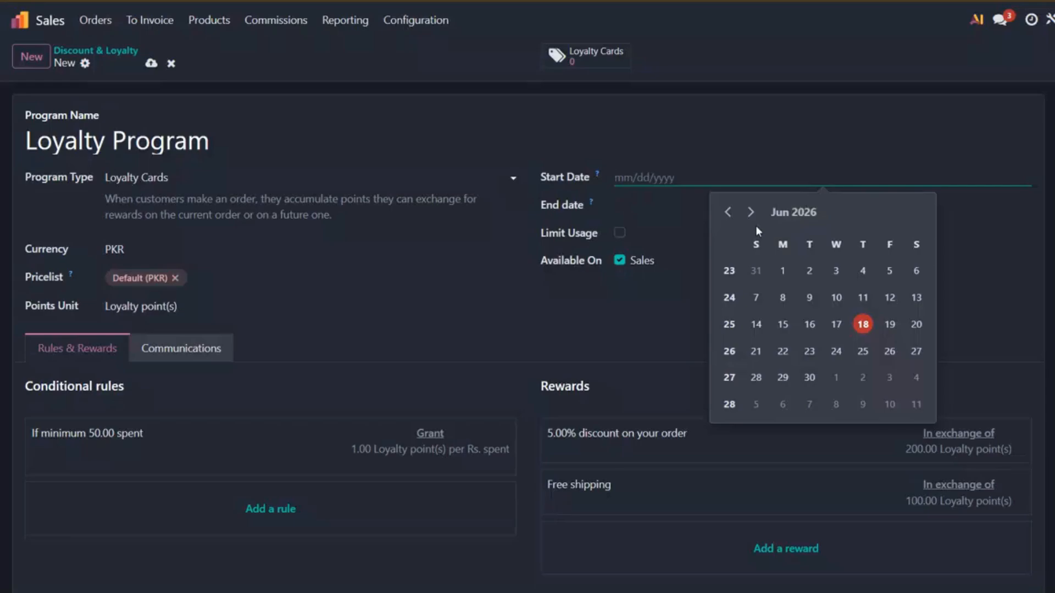
pyautogui.click(783, 271)
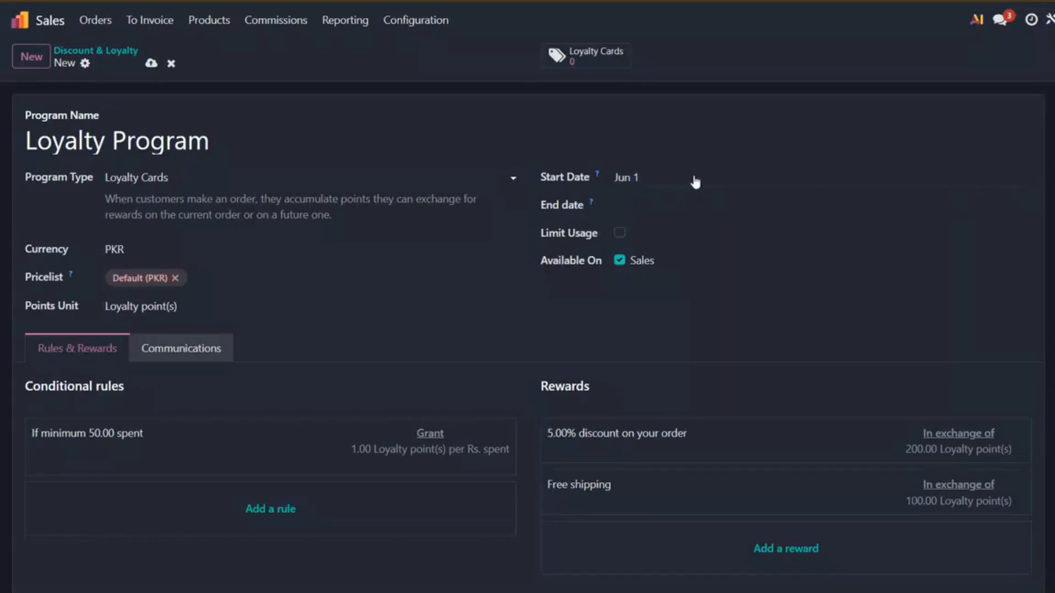
pyautogui.click(666, 210)
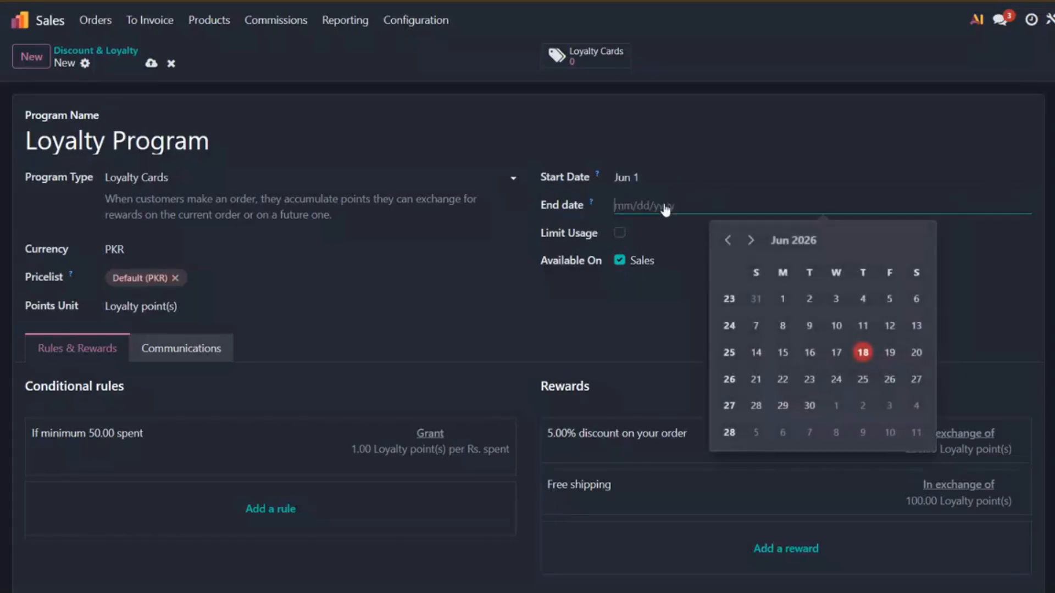
pyautogui.click(784, 242)
pyautogui.click(903, 339)
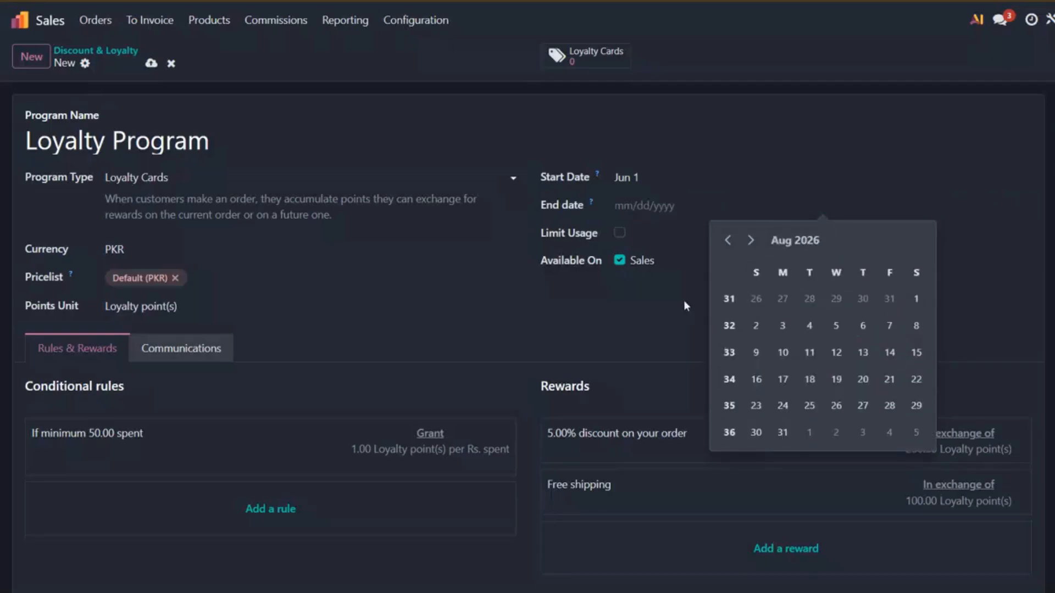
pyautogui.click(782, 433)
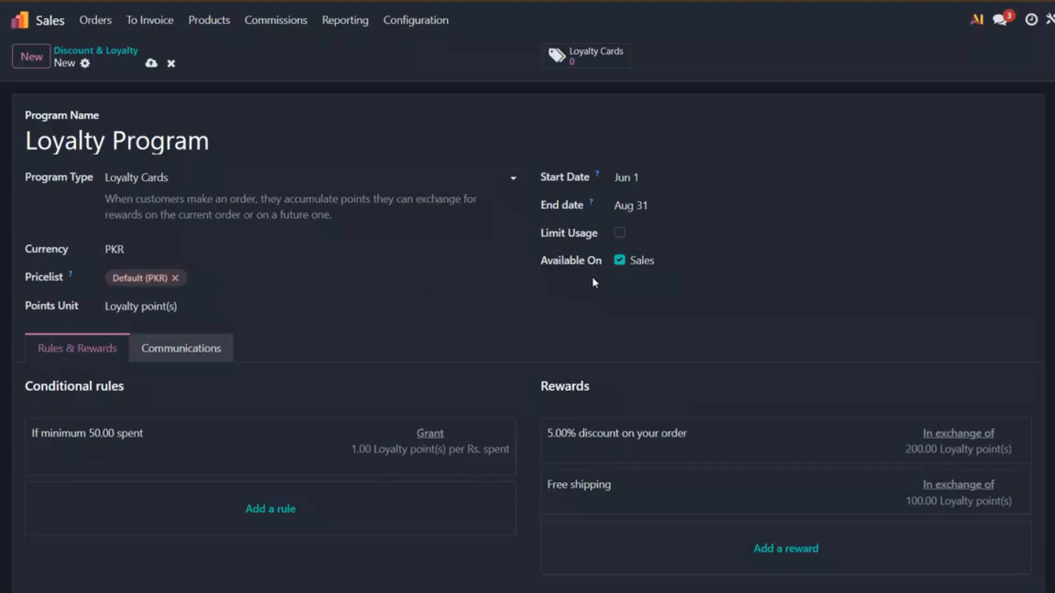
# Step: Start a new conditional rule with a minimum purchase of 100,000, tax excluded
pyautogui.scroll(-1, 177, 282)
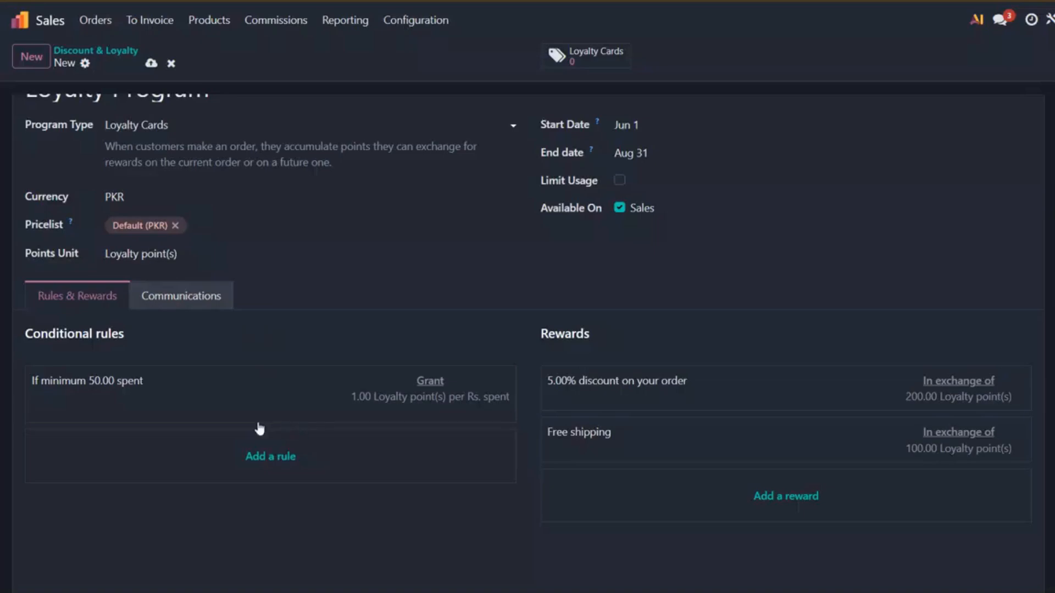
pyautogui.click(285, 468)
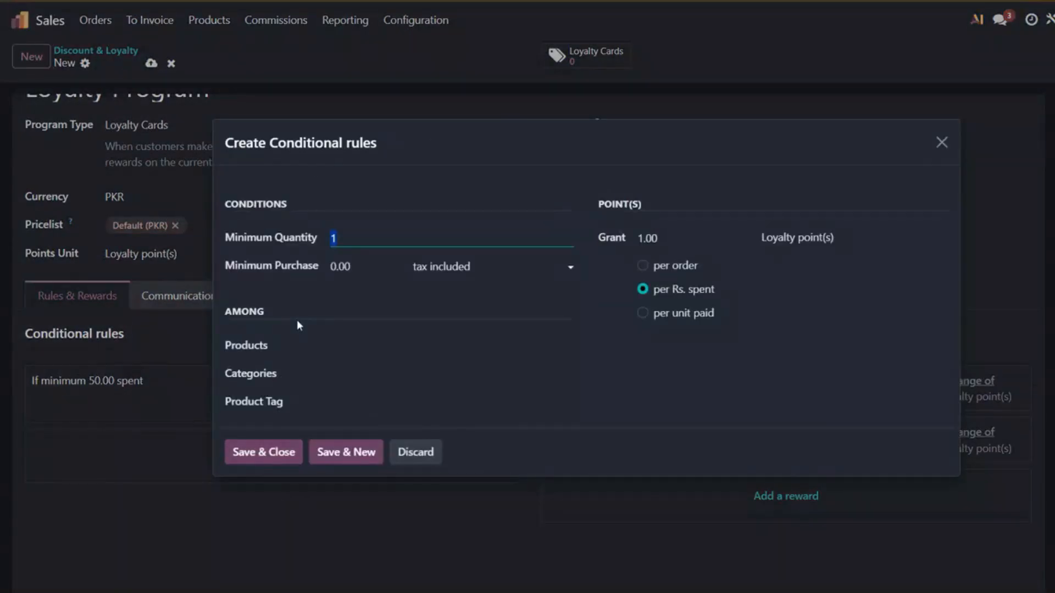
pyautogui.click(383, 245)
pyautogui.click(352, 266)
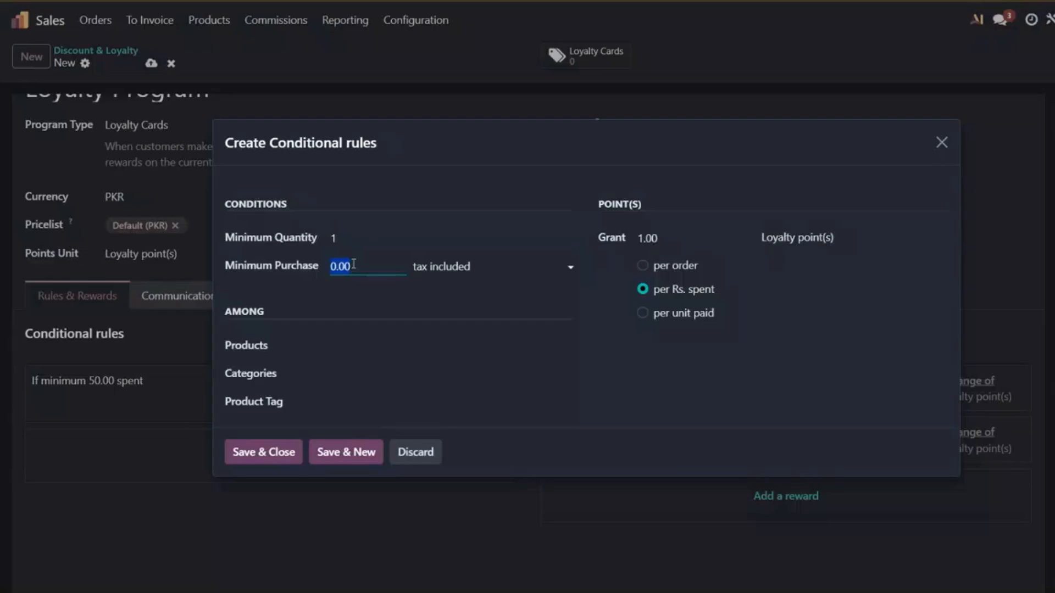
pyautogui.write('100,000')
pyautogui.click(472, 266)
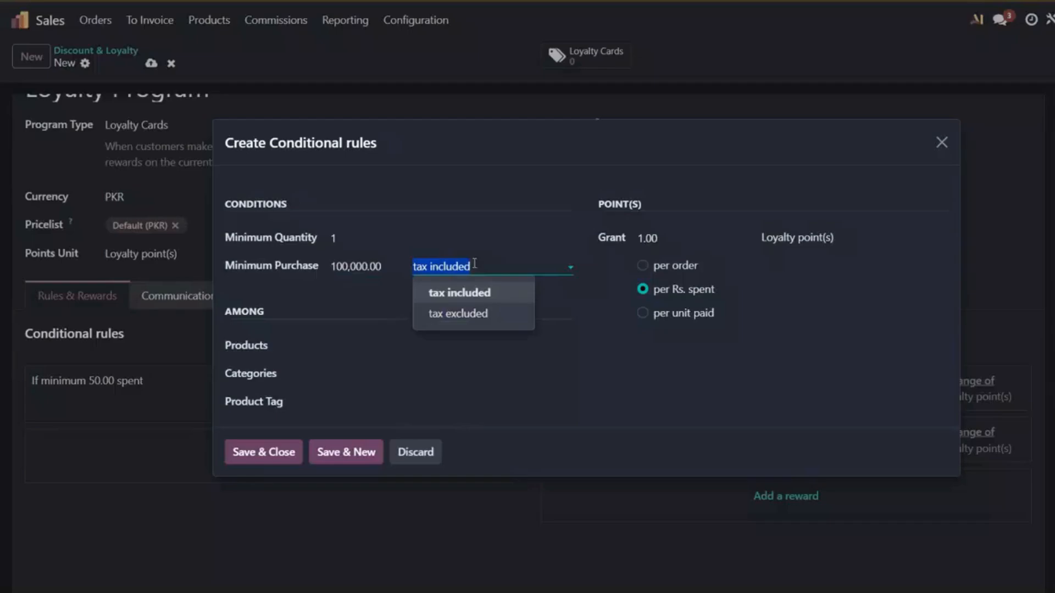
pyautogui.click(477, 311)
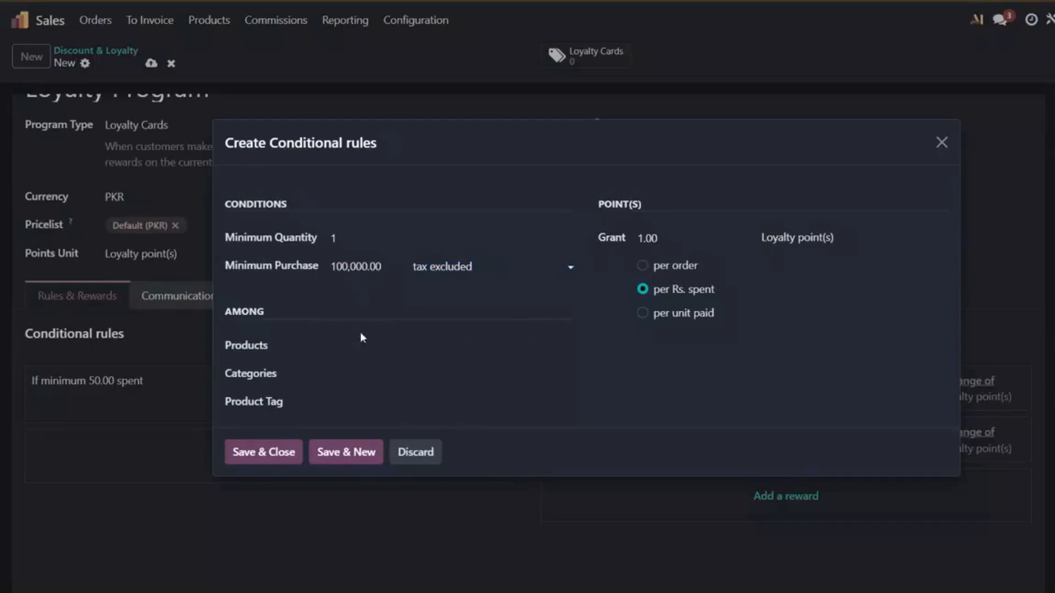
# Step: Add the 70,000 Hunza Tour Package variant near the end of the full product list to the rule's products
pyautogui.click(407, 345)
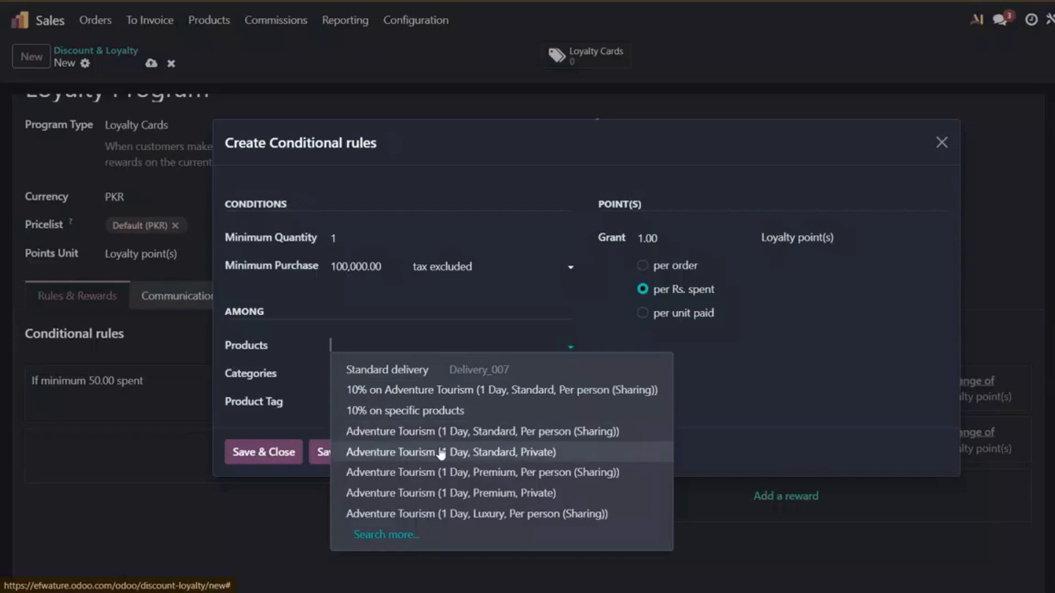
pyautogui.click(385, 536)
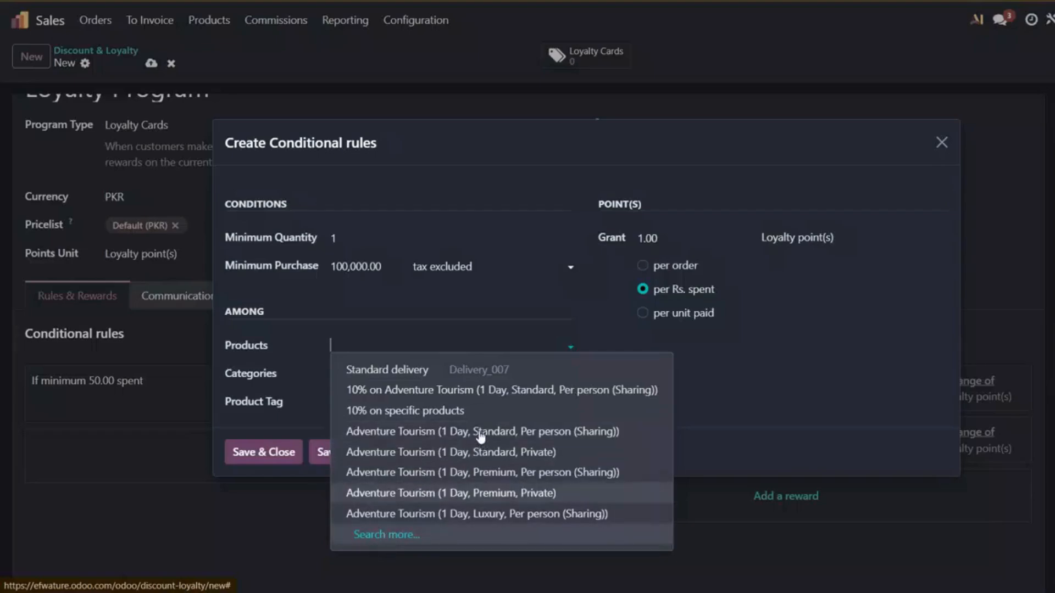
pyautogui.scroll(-1, 447, 370)
pyautogui.scroll(-3, 447, 372)
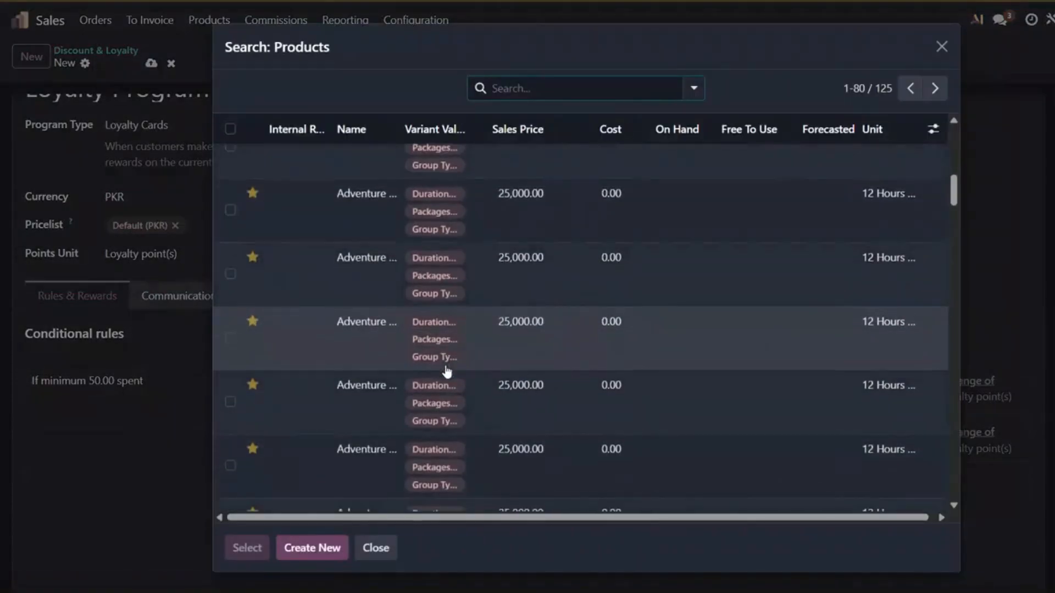
pyautogui.scroll(-10, 447, 372)
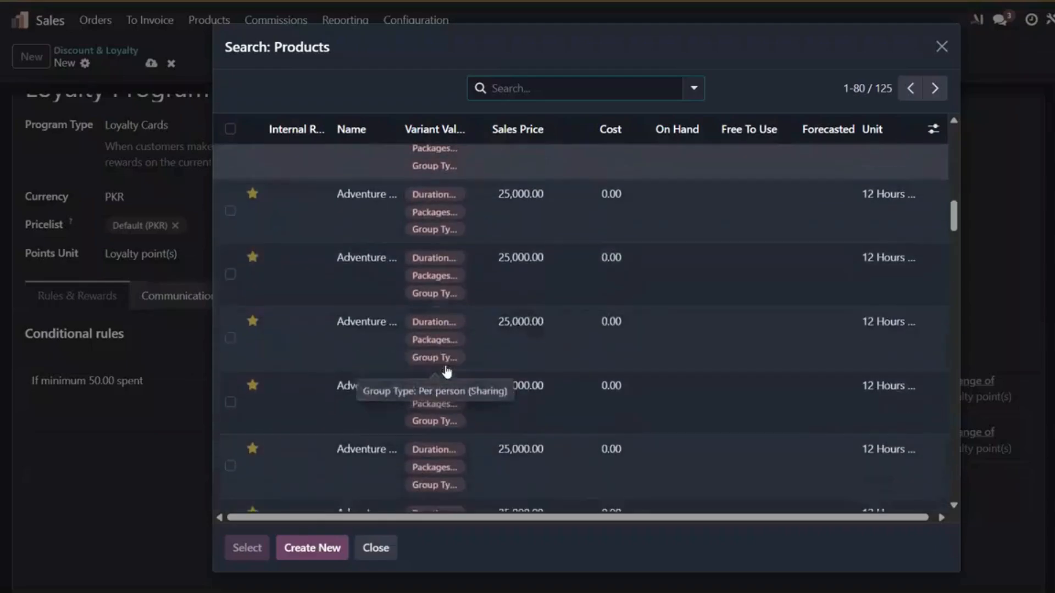
pyautogui.scroll(-10, 447, 372)
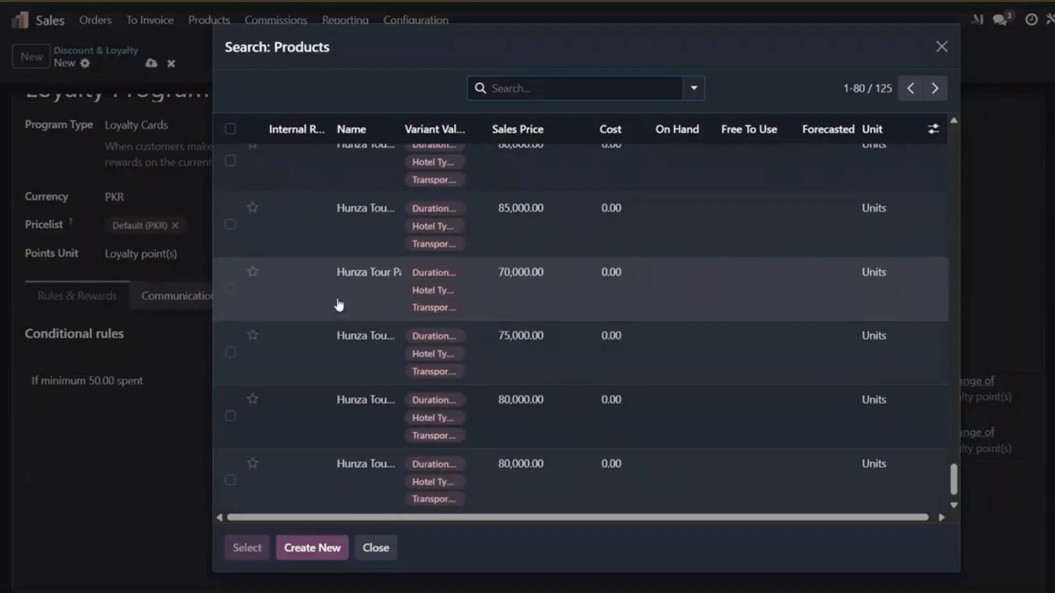
pyautogui.click(338, 299)
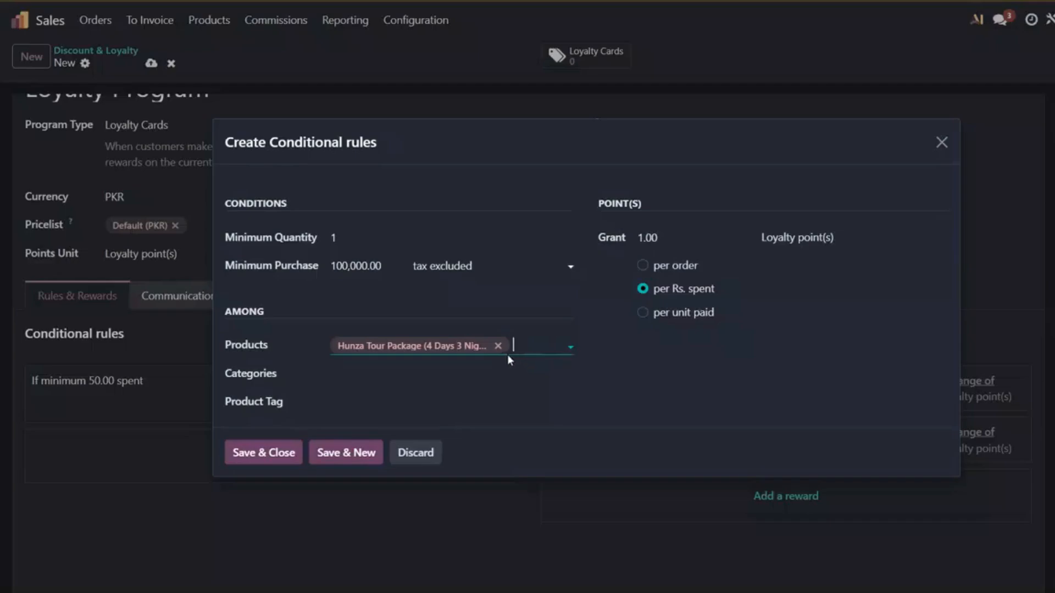
# Step: Try adding a second Hunza Tour Package variant to the rule's products, and remove it again
pyautogui.click(532, 347)
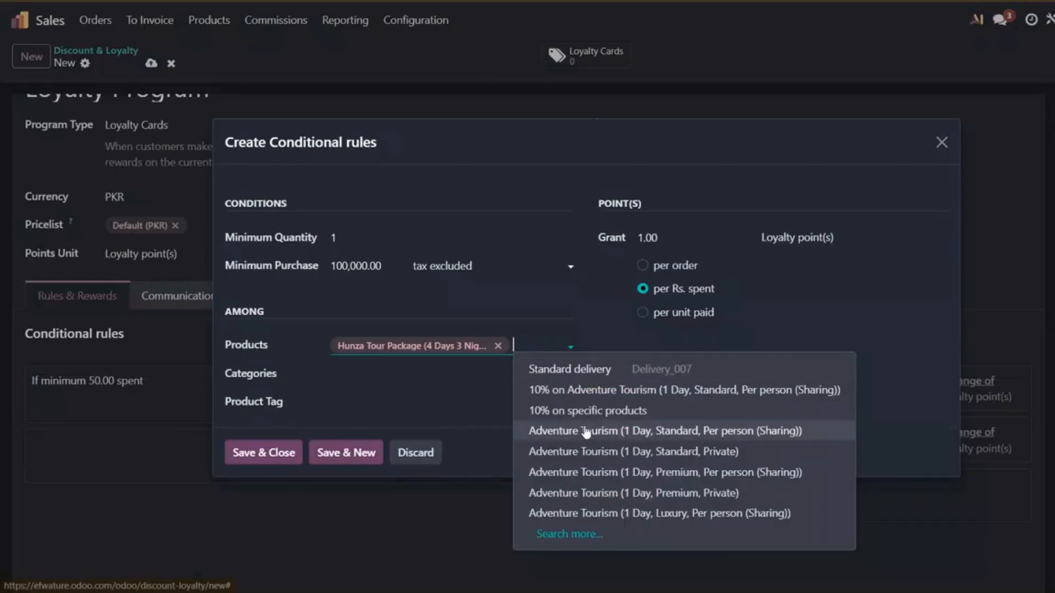
pyautogui.click(568, 534)
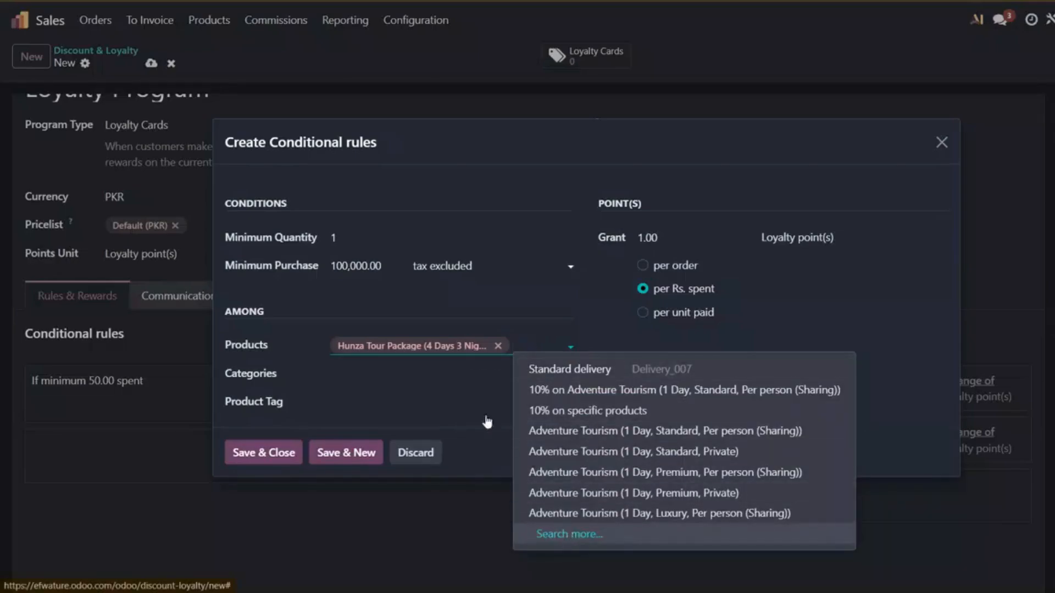
pyautogui.scroll(-5, 472, 406)
pyautogui.scroll(-6, 473, 406)
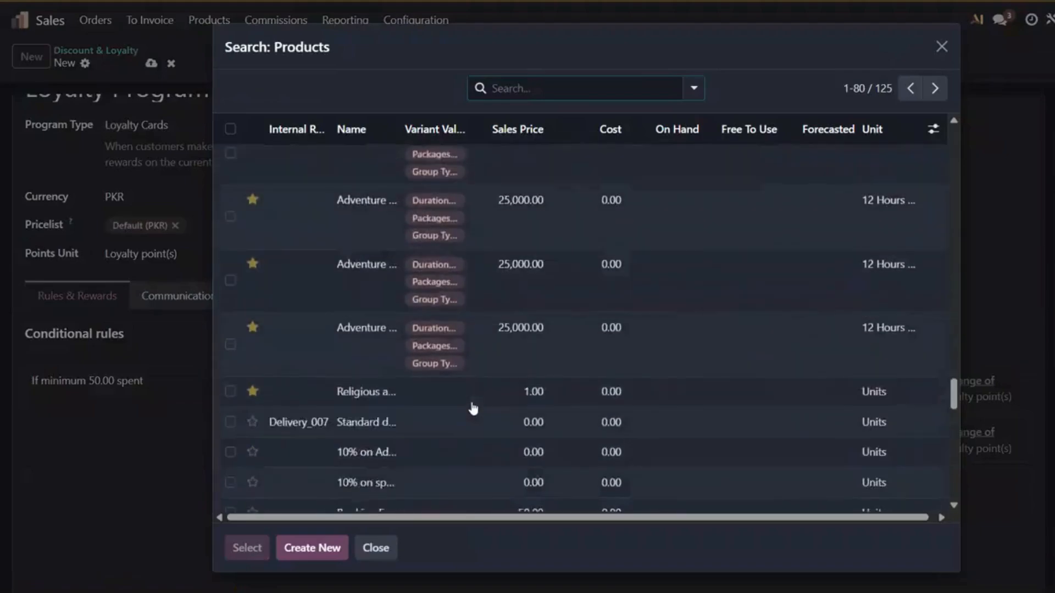
pyautogui.scroll(3, 276, 373)
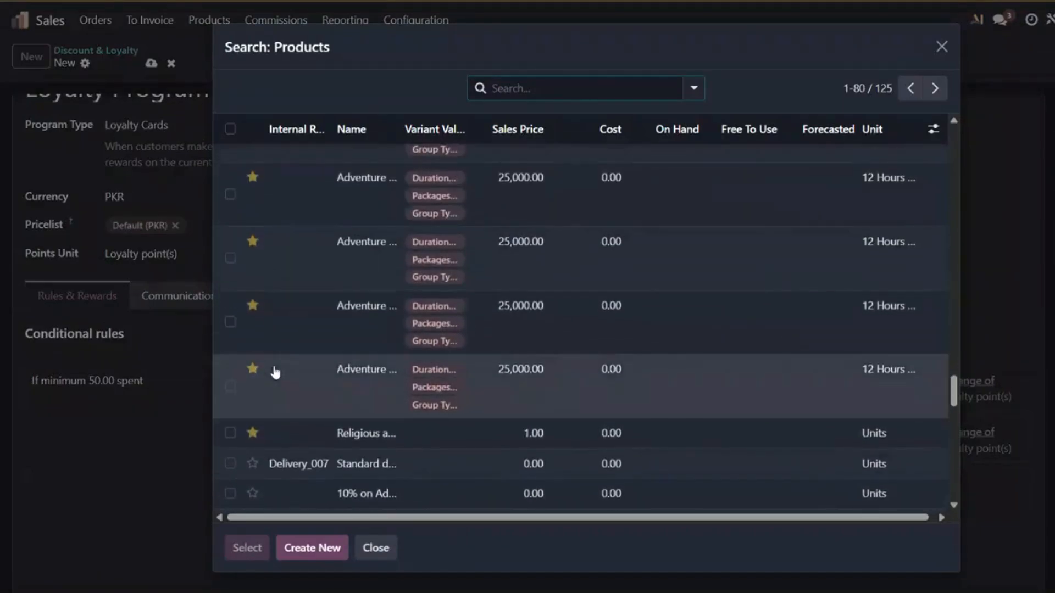
pyautogui.scroll(-10, 276, 373)
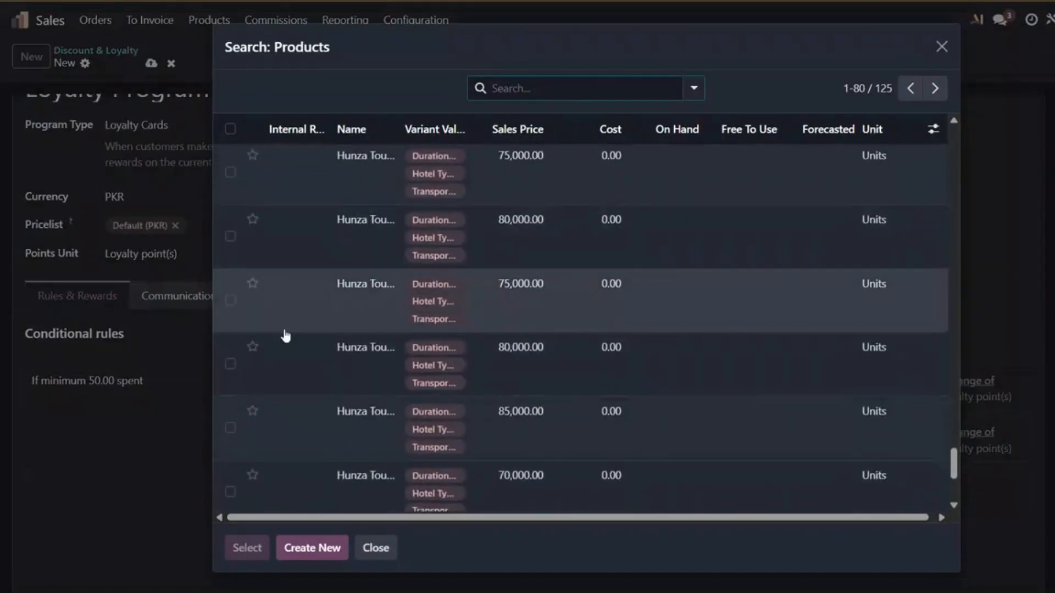
pyautogui.scroll(-4, 282, 334)
pyautogui.click(300, 469)
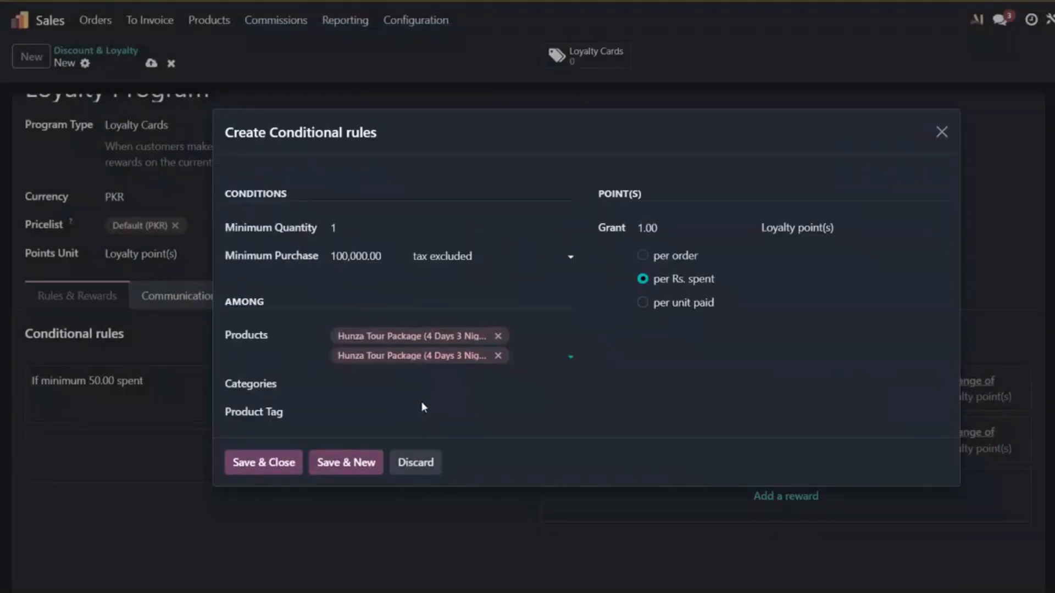
pyautogui.click(498, 355)
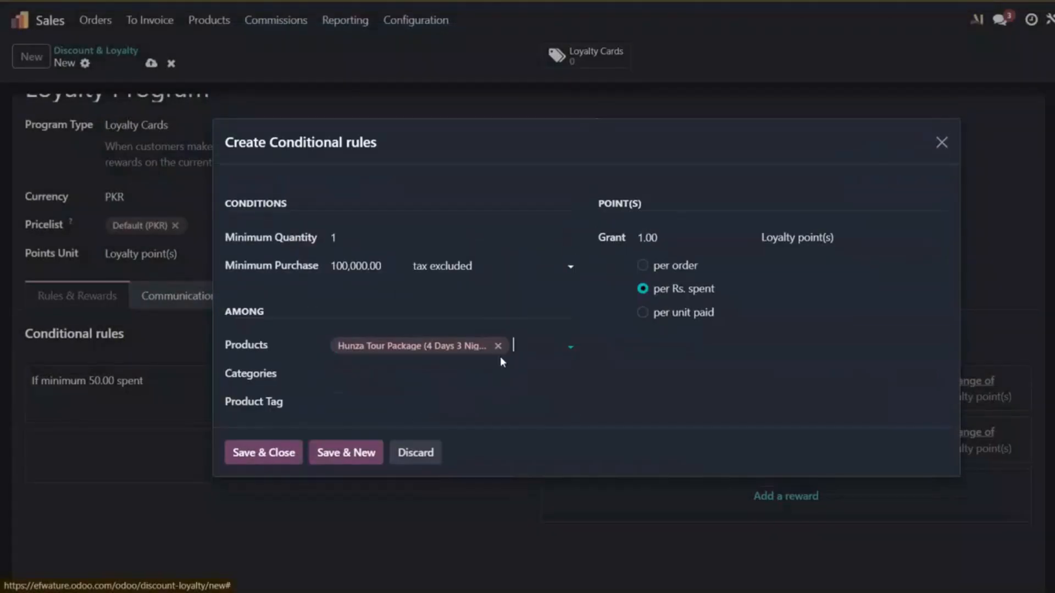
# Step: Add the Adventure Tourism (1 Day, Premium, Per person (Sharing)) variant from the full product list to the rule's products
pyautogui.click(518, 348)
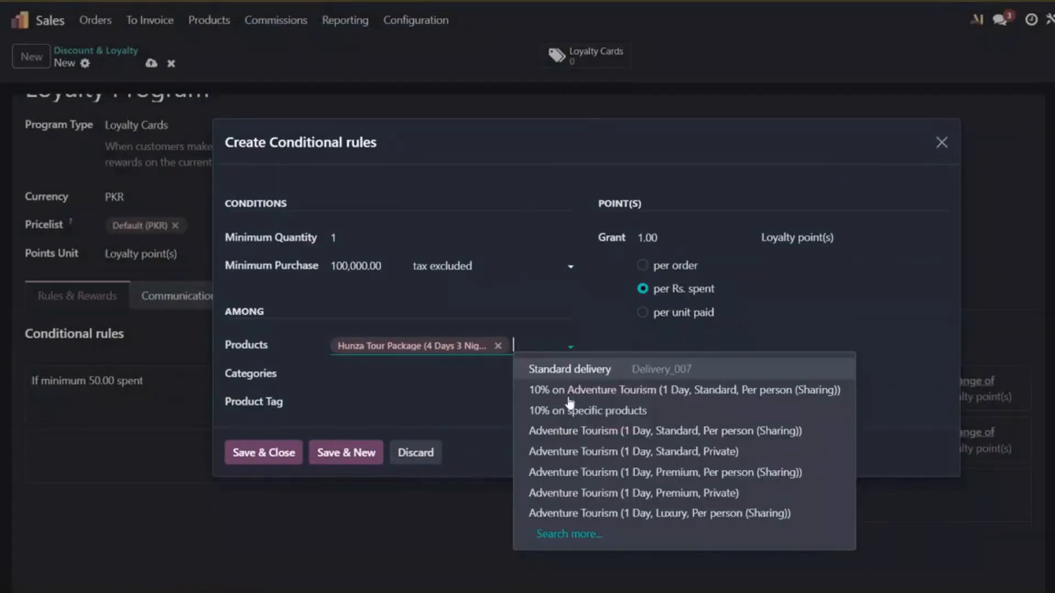
pyautogui.click(565, 529)
pyautogui.click(369, 287)
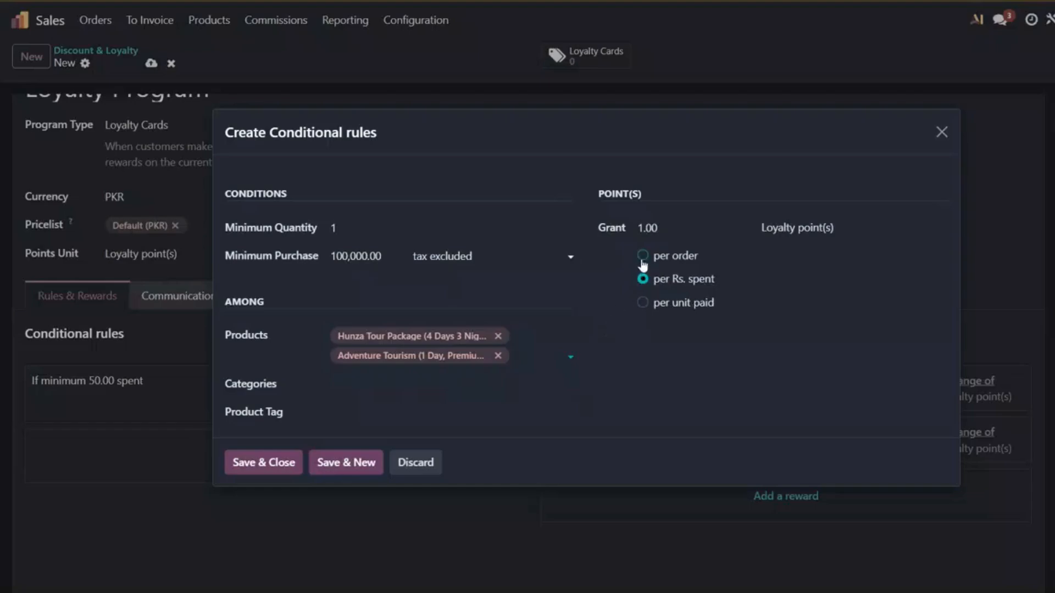
# Step: Set the conditional rule's grant to 5 loyalty points, keeping it per Rs. spent
pyautogui.click(648, 225)
pyautogui.write('5')
pyautogui.click(626, 420)
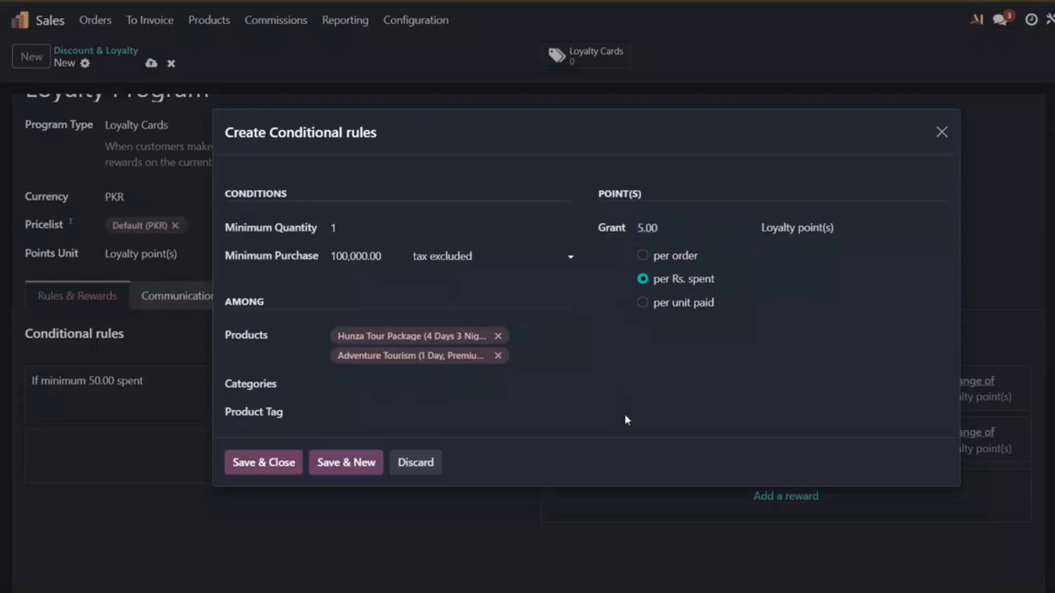
# Step: Limit the conditional rule to the Tour Packages category, then save and close the rule
pyautogui.click(356, 411)
pyautogui.click(372, 381)
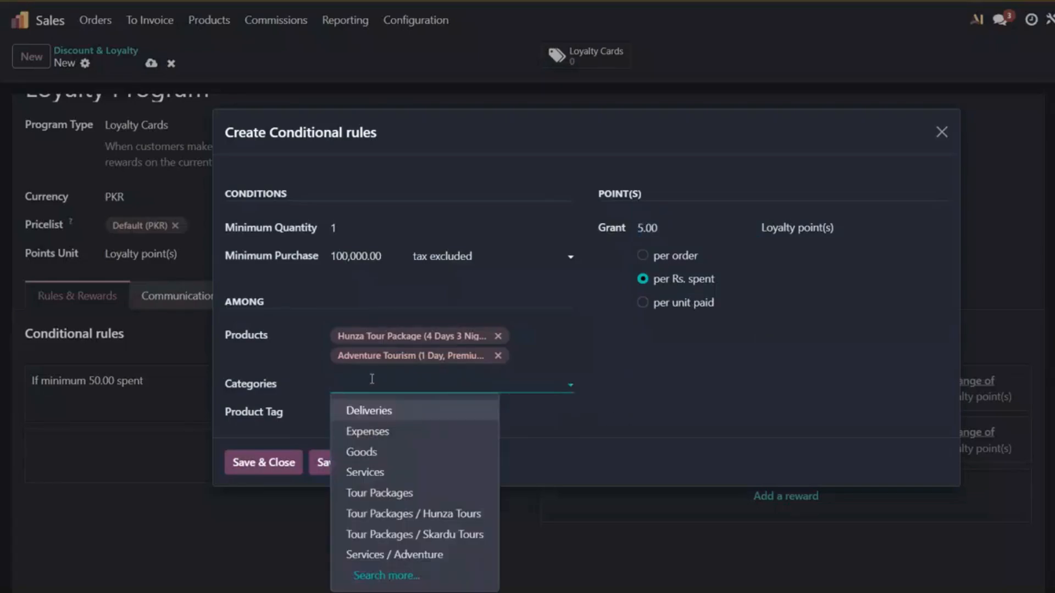
pyautogui.click(379, 493)
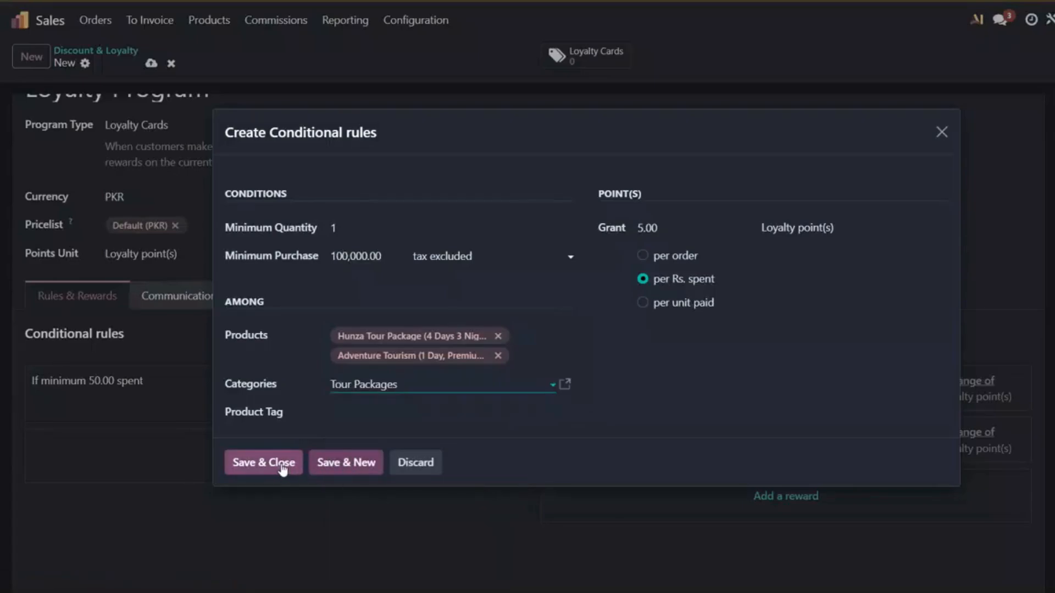
pyautogui.click(281, 464)
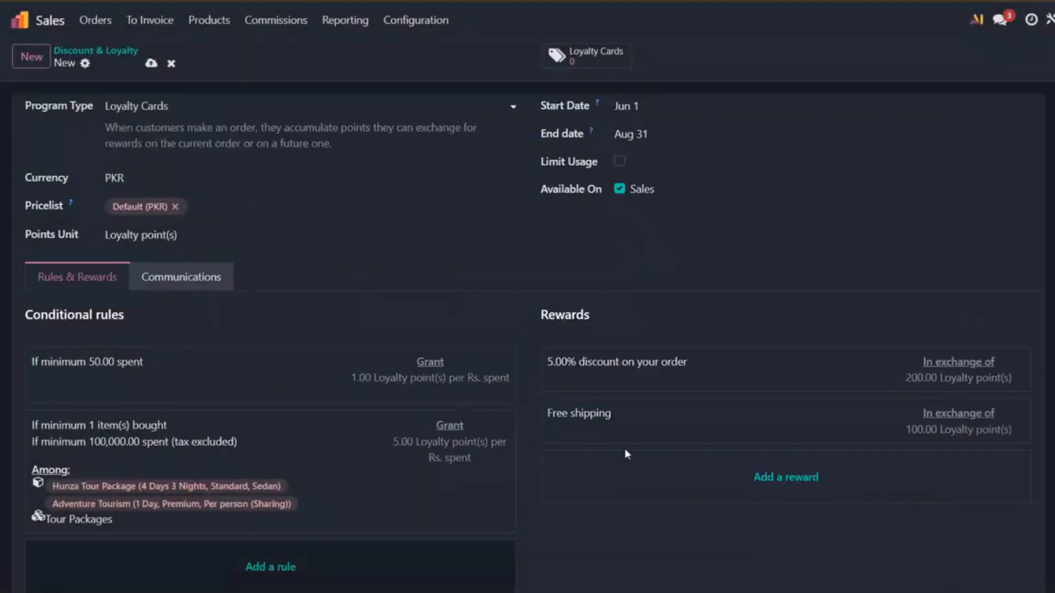
# Step: Add a reward giving a 10% discount on the order in exchange for 1 loyalty point, and save it
pyautogui.scroll(-2, 625, 448)
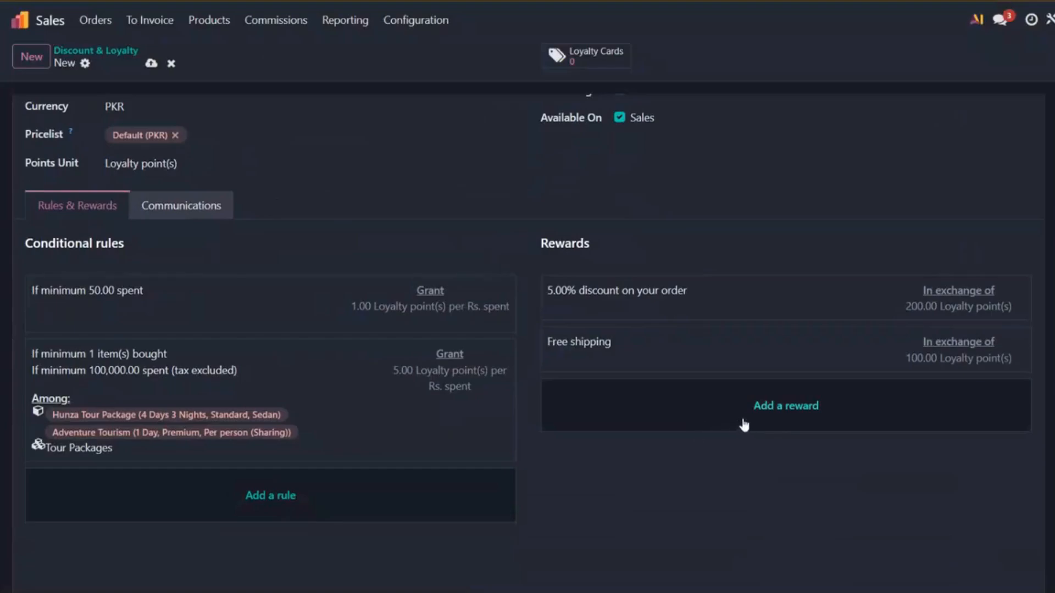
pyautogui.click(763, 417)
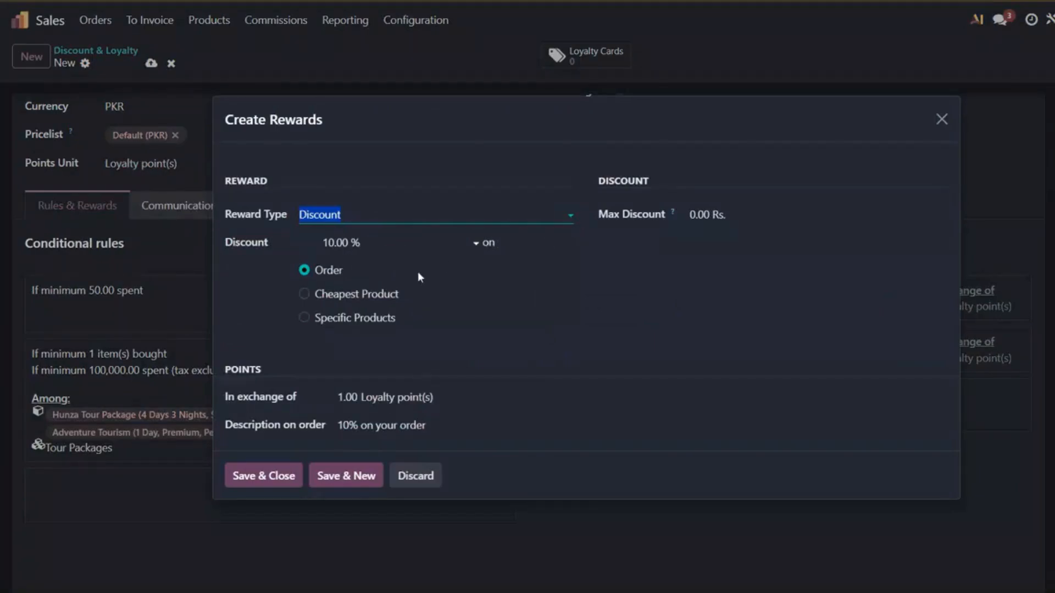
pyautogui.click(305, 318)
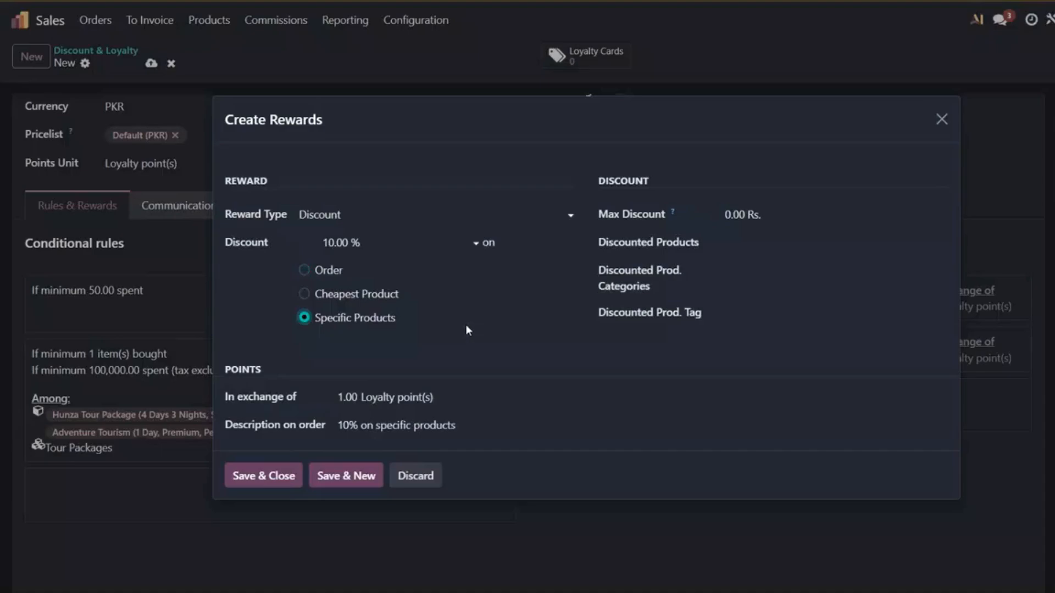
pyautogui.click(304, 270)
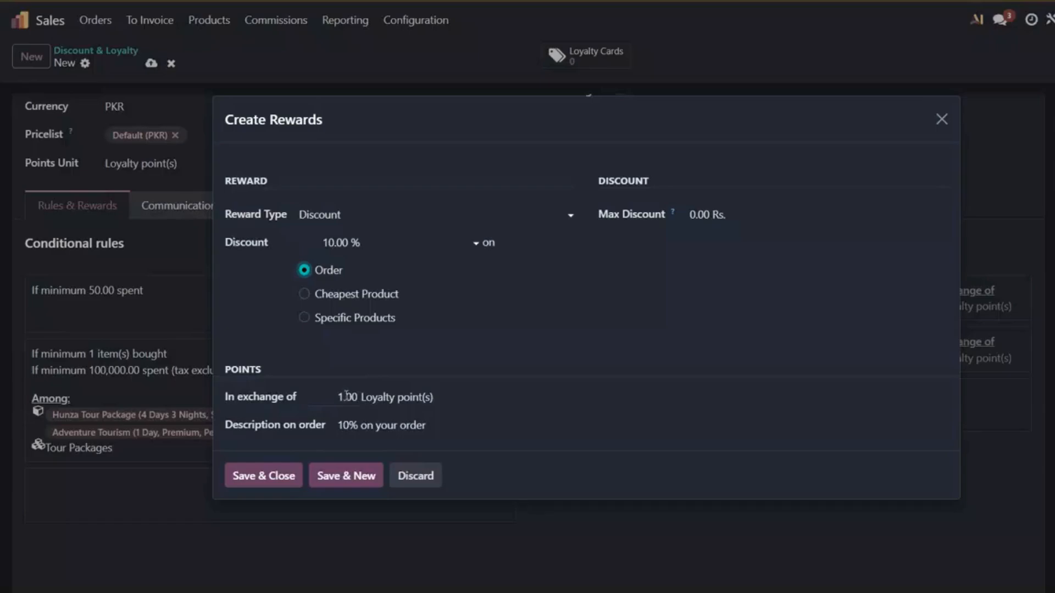
pyautogui.click(290, 479)
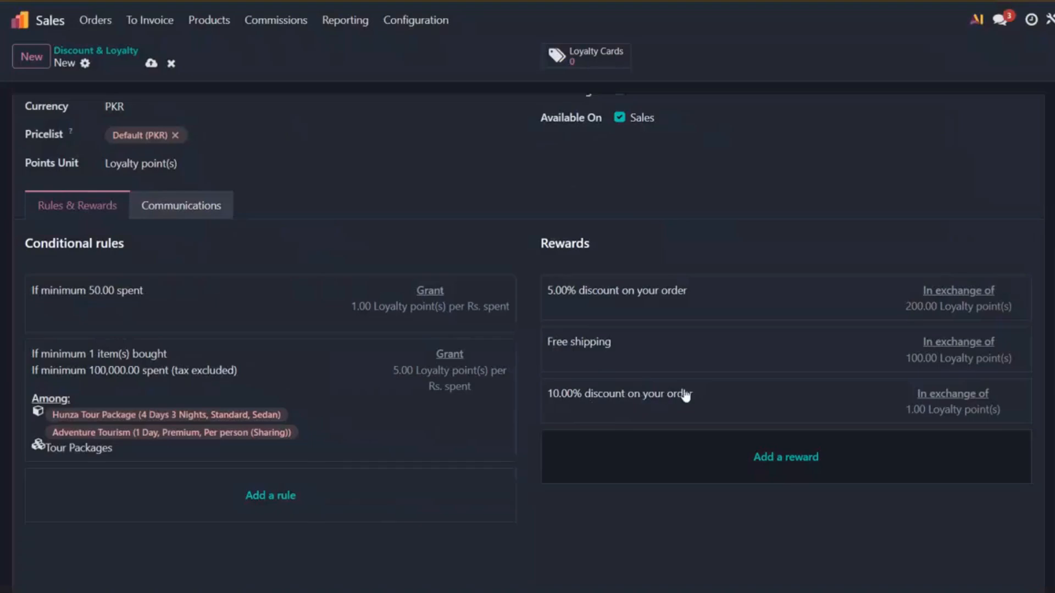
# Step: Save the loyalty program and return to the Discount & Loyalty program list
pyautogui.click(151, 65)
pyautogui.click(101, 51)
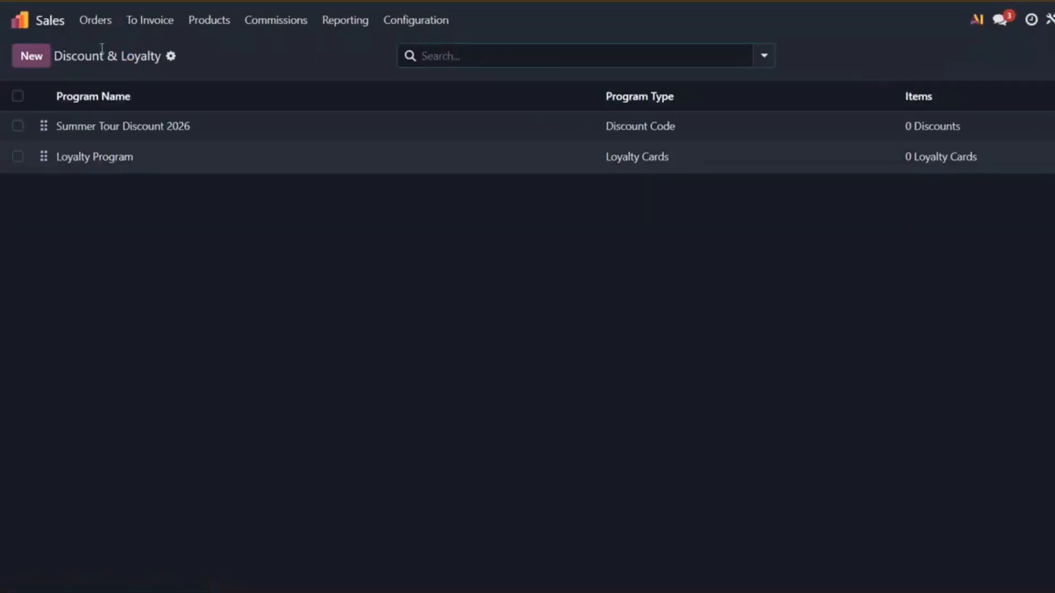